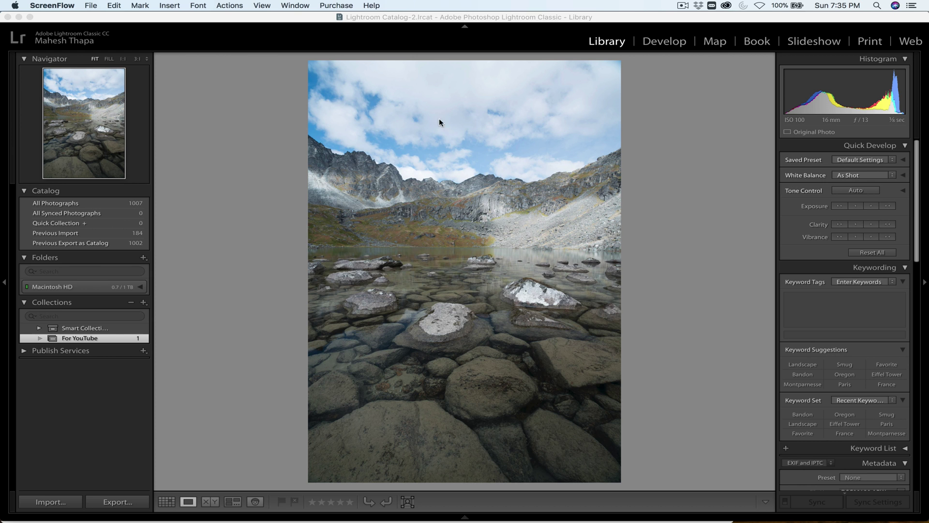
Open the lake photo in Develop and set Highlights to -64 and Whites to -39.
click(658, 42)
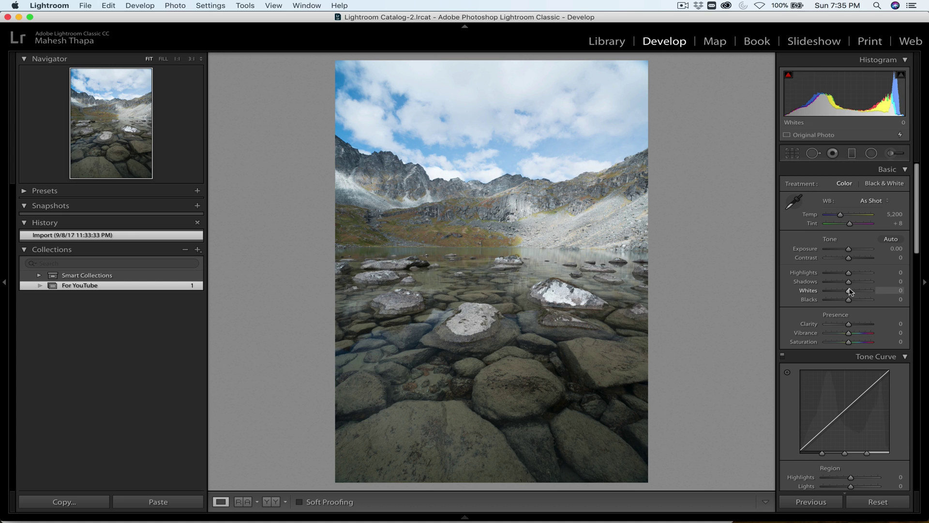
drag(847, 273, 834, 276)
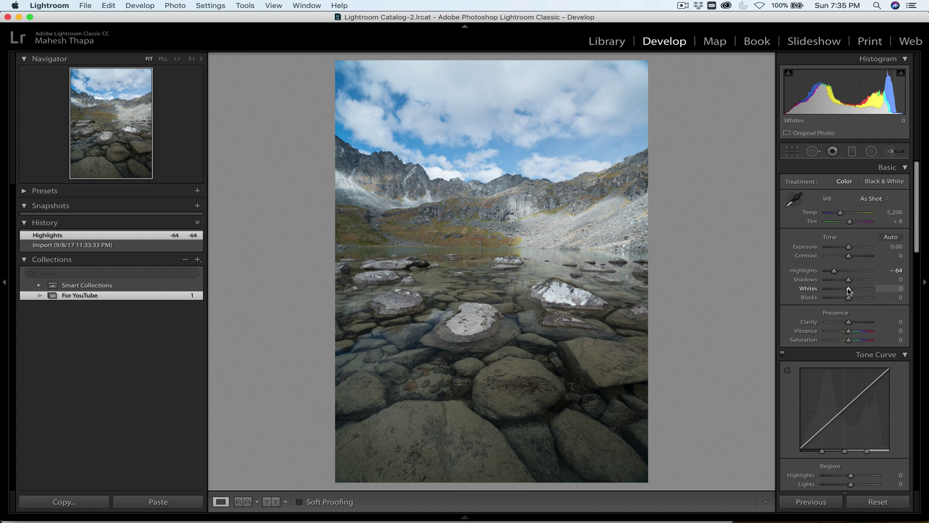
drag(848, 291, 840, 291)
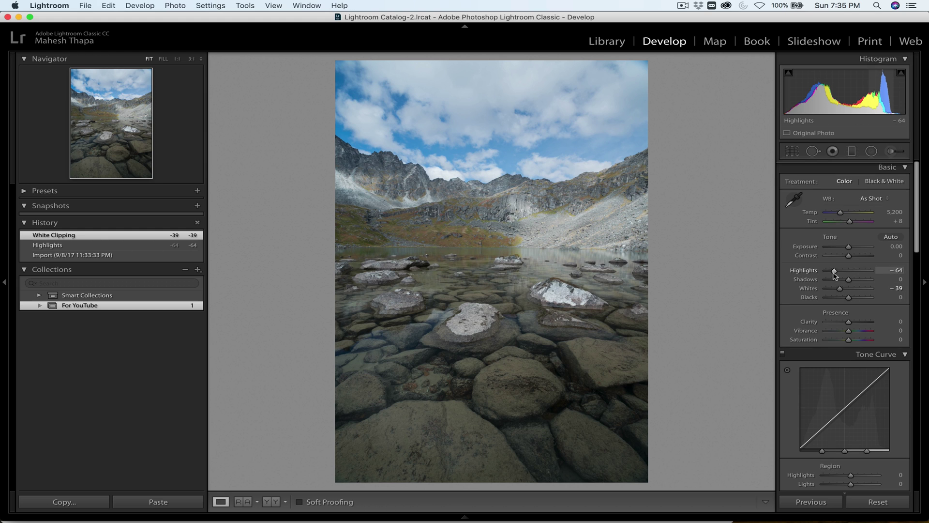
scroll(836, 273, down, 10)
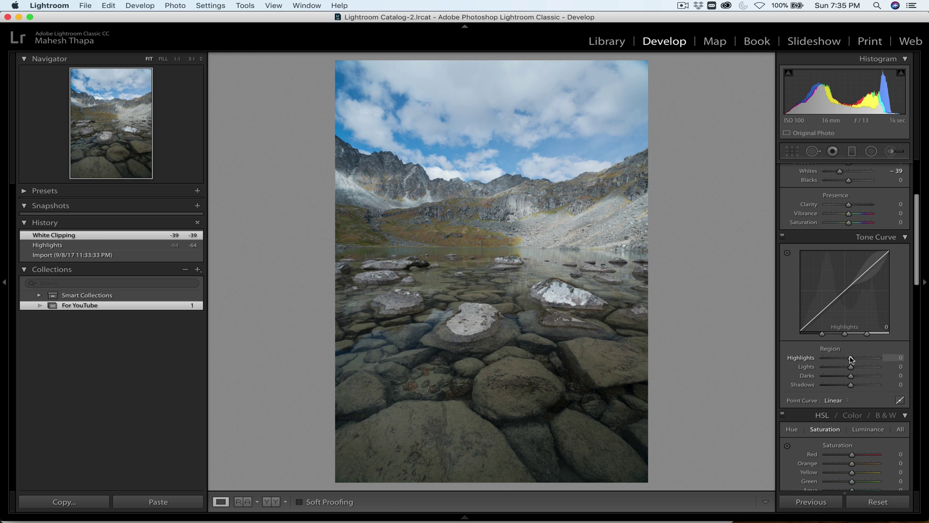
Raise the Tone Curve's Region Highlights slider to +36.
drag(851, 359, 861, 358)
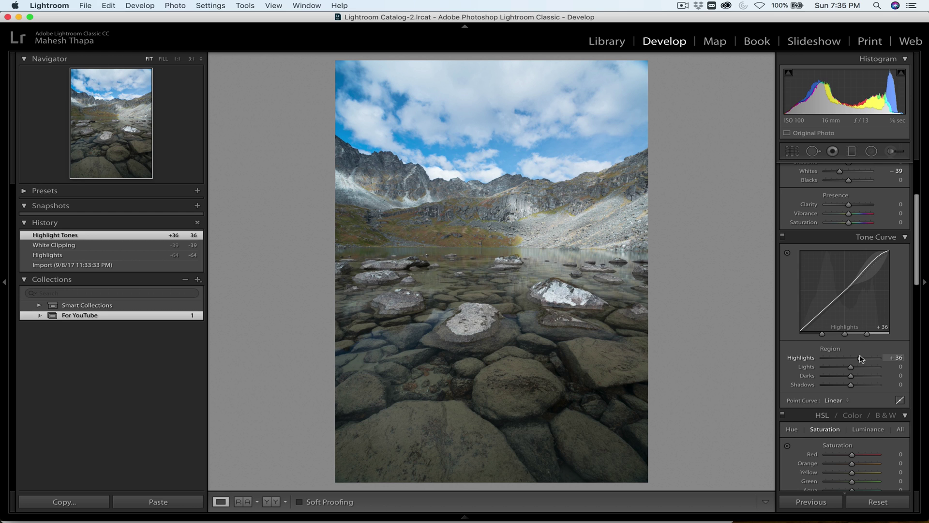
scroll(851, 339, up, 5)
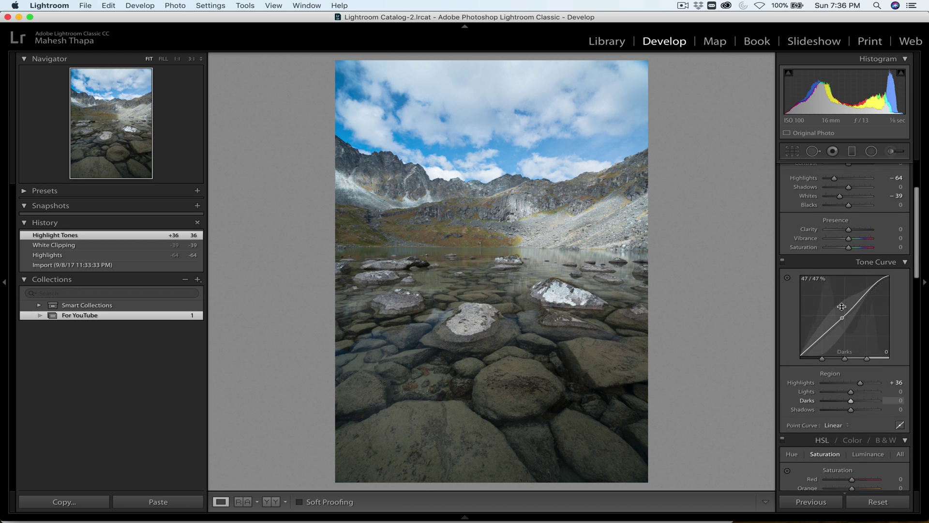
scroll(841, 305, up, 1)
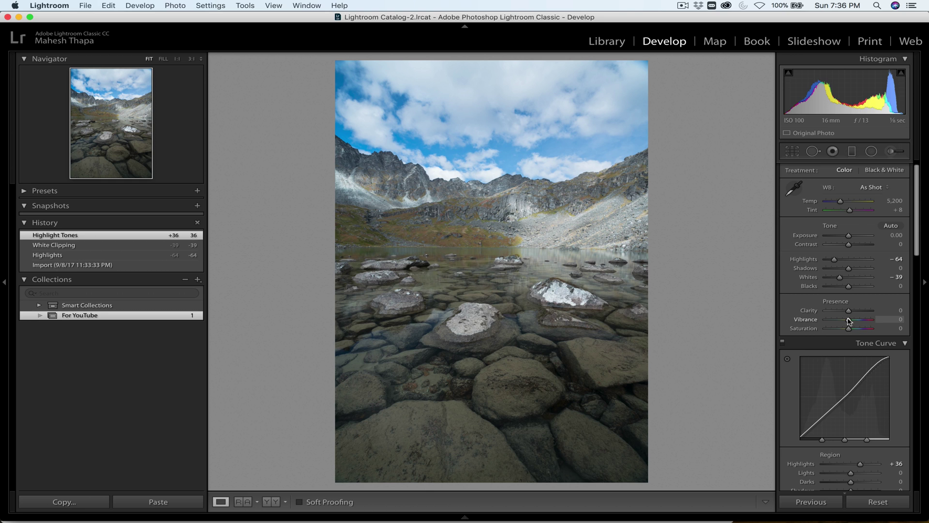
Set Vibrance to +26 and warm the Temp slider to 5,829 in the Basic panel.
drag(848, 320, 855, 320)
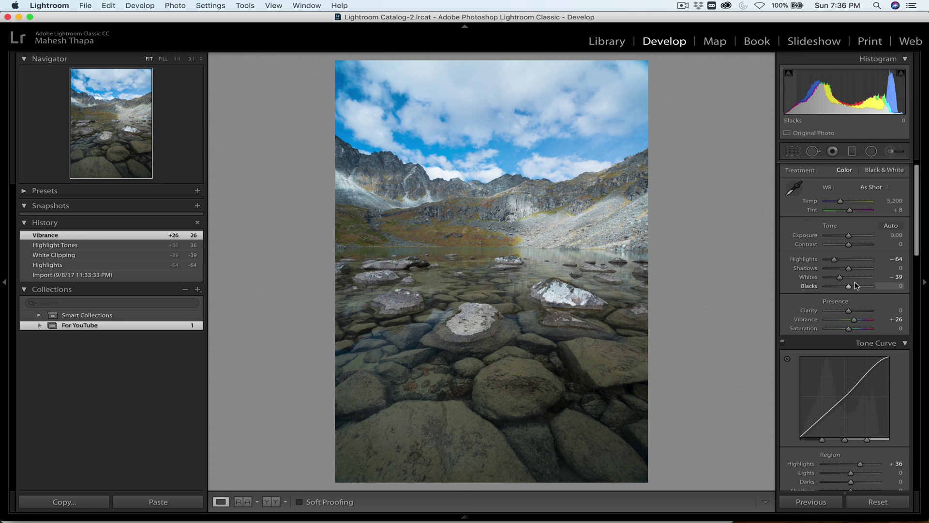
scroll(849, 290, up, 1)
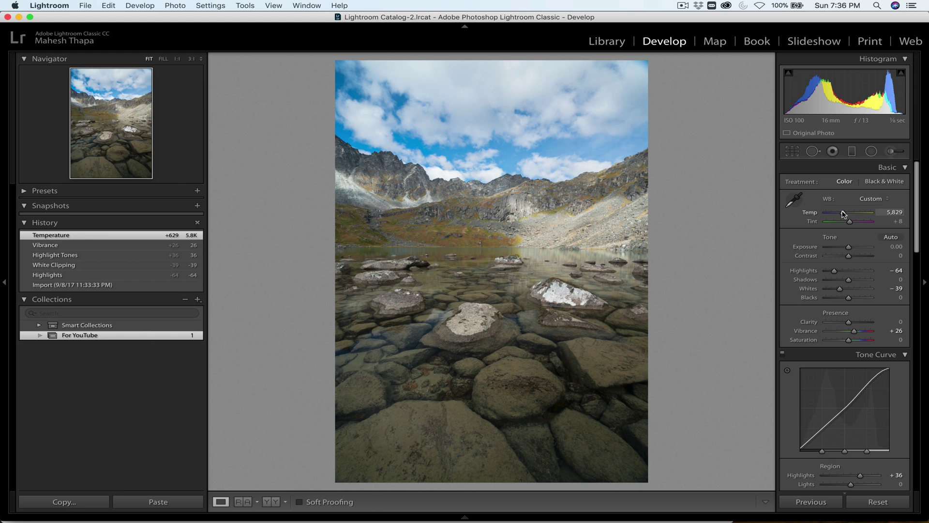
scroll(846, 341, down, 15)
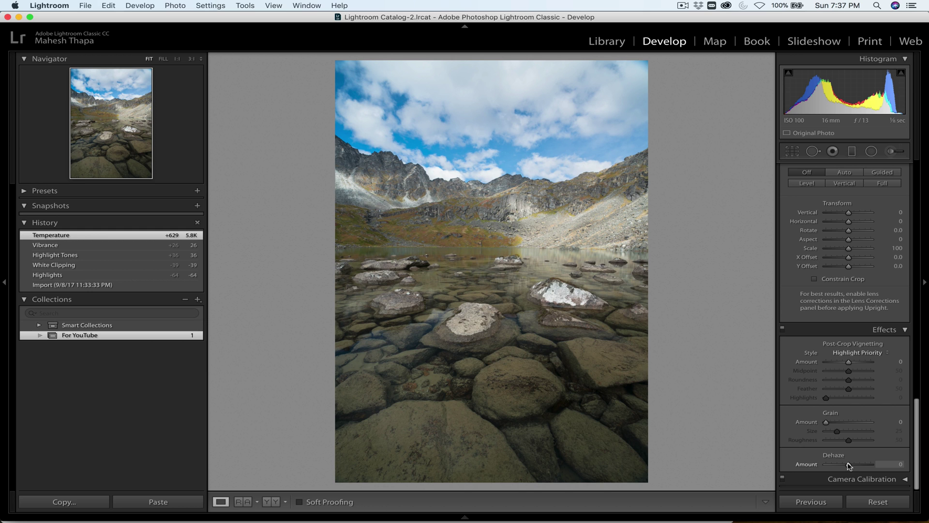
Set Dehaze to +19, compare against the Import history state, then return to Dehaze Amount.
drag(849, 465, 852, 465)
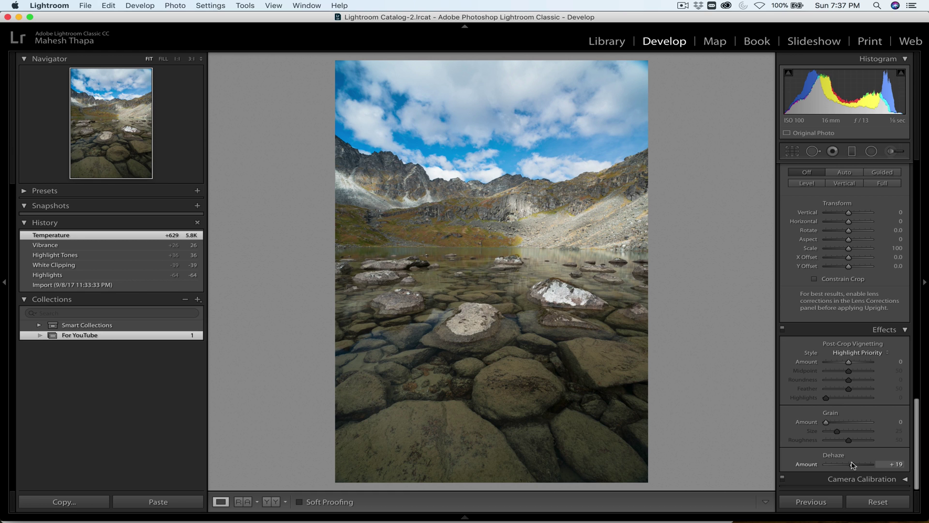
drag(853, 465, 853, 465)
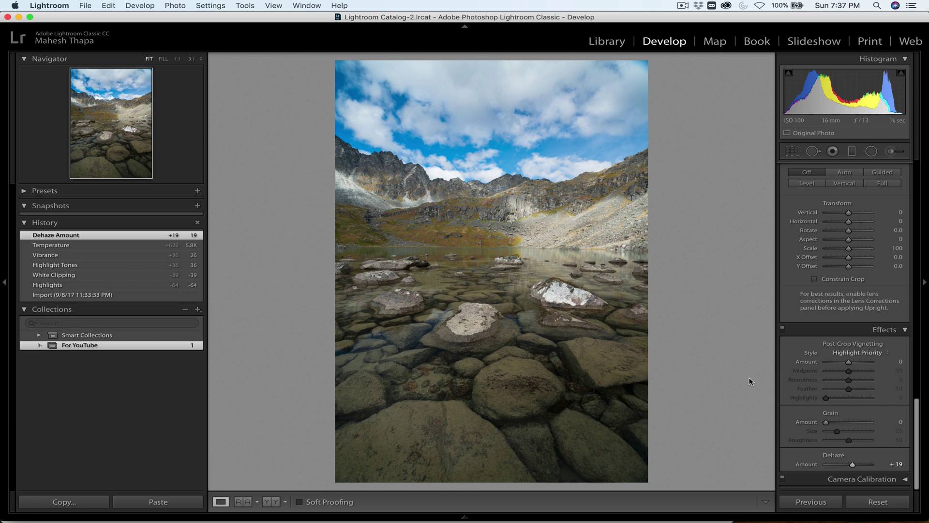
click(107, 296)
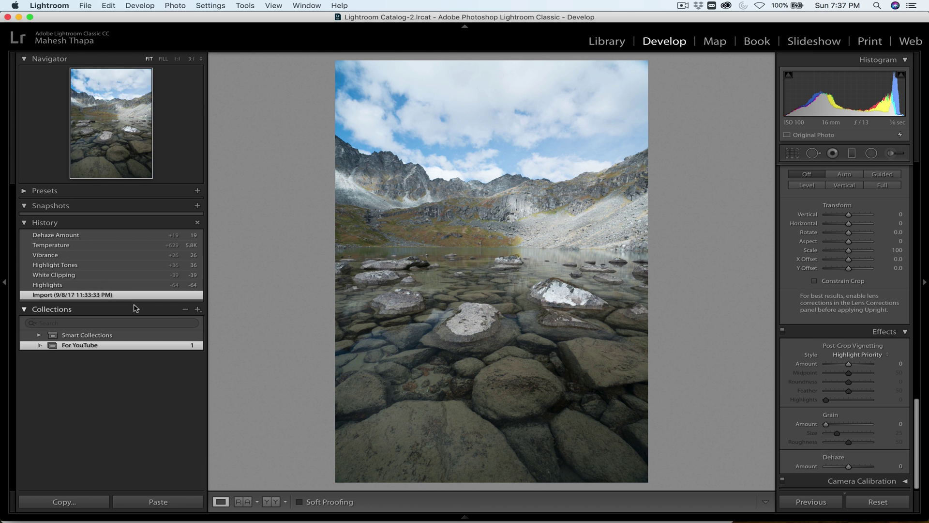
click(64, 236)
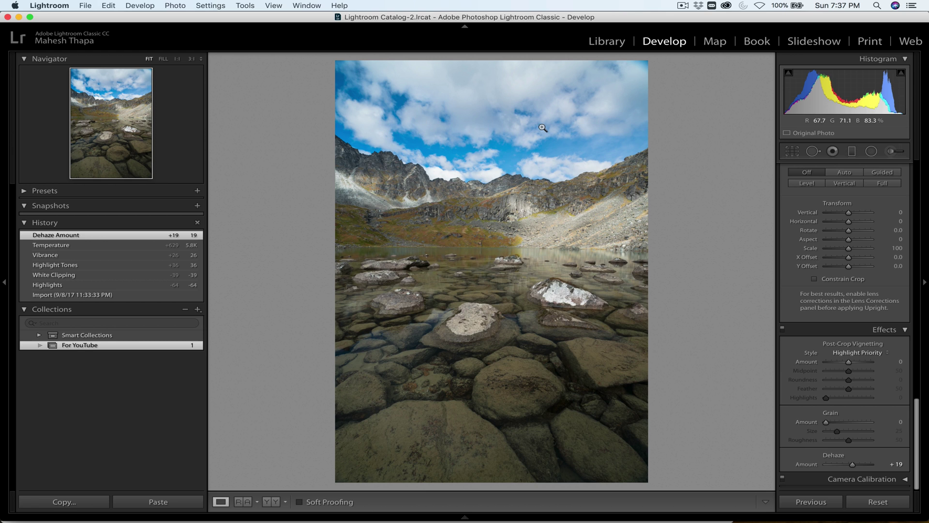
Send the photo through Edit In > Edit in Adobe Photoshop CC 2018.
right_click(520, 188)
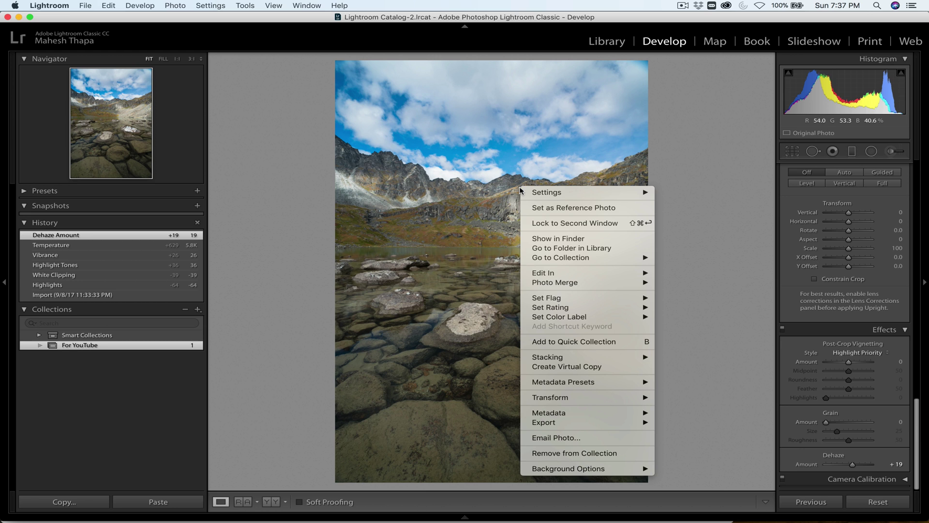
mouse_move(557, 275)
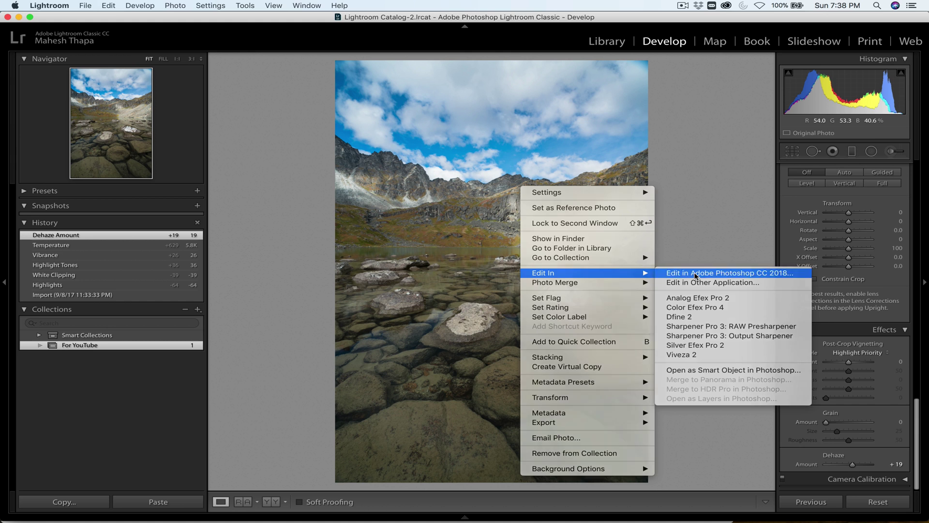
click(695, 275)
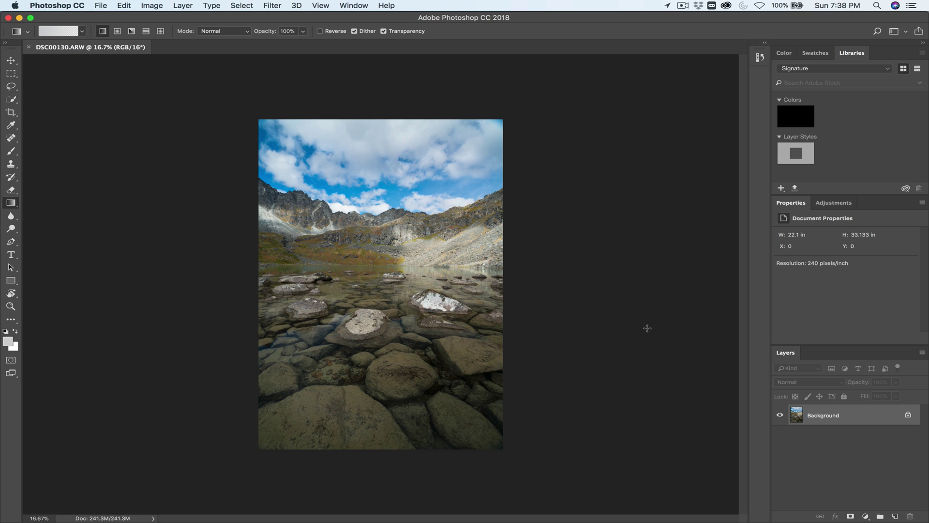
Fit the photo to the window, duplicate Background, and make Background copy the active layer.
key(super+0)
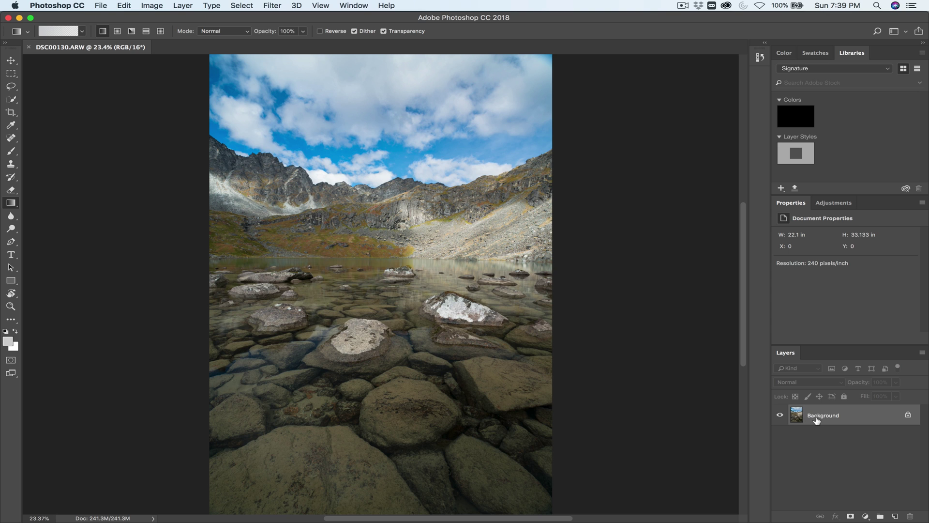
drag(801, 417, 895, 516)
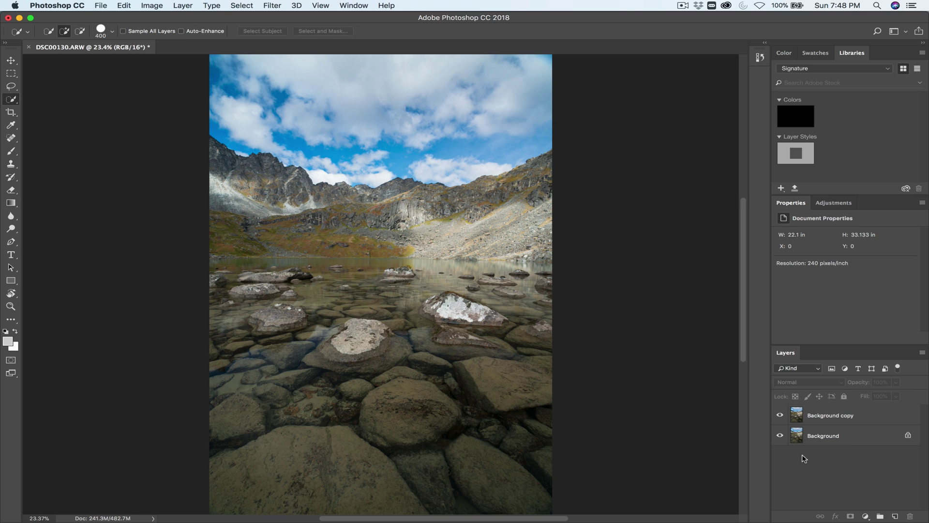
click(797, 415)
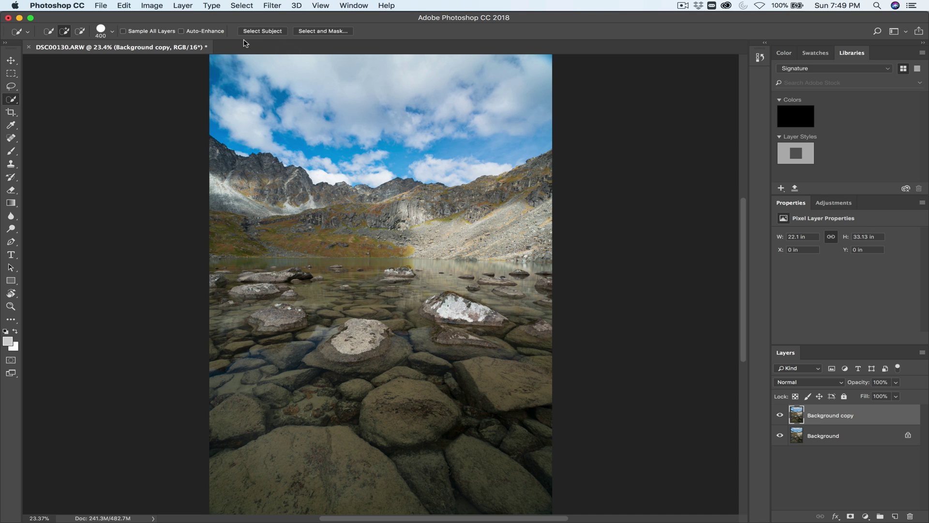
click(270, 5)
mouse_move(368, 124)
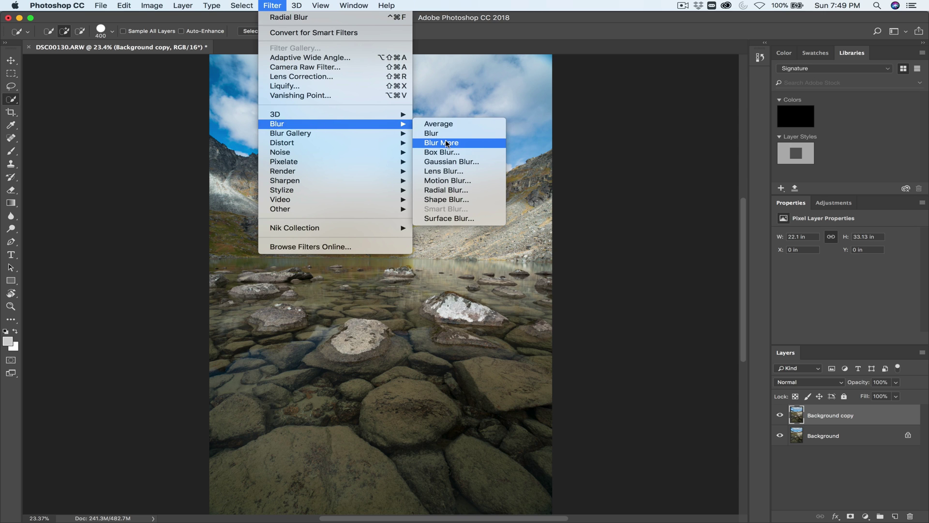
Apply a Zoom radial blur of amount 20 with its centre nudged slightly left.
click(449, 190)
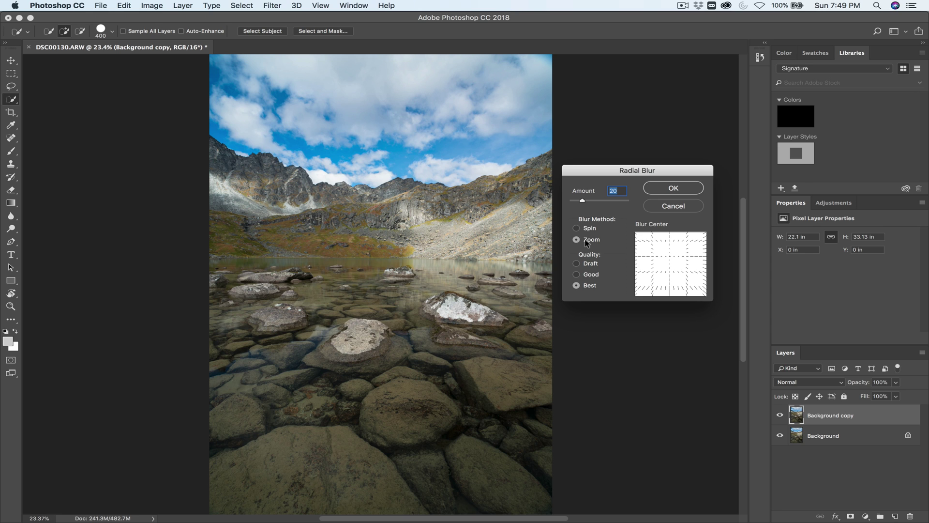
click(576, 228)
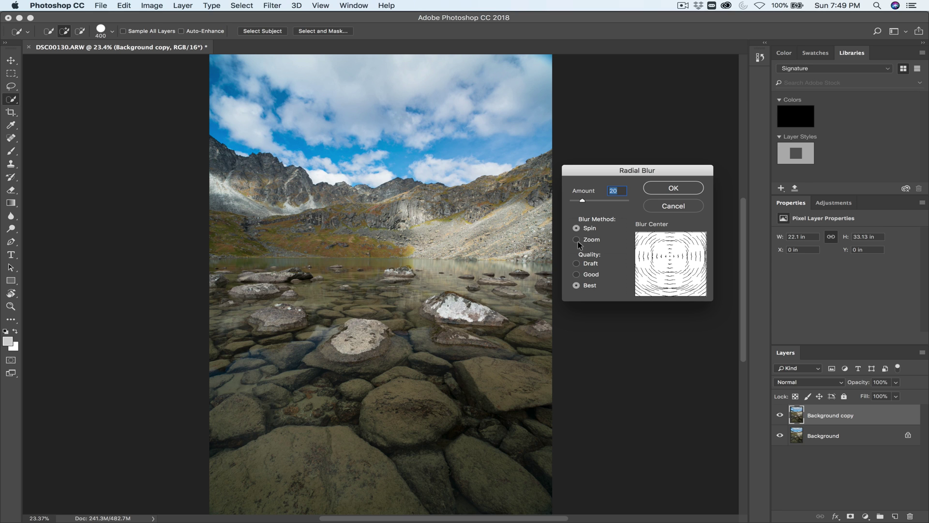
click(577, 240)
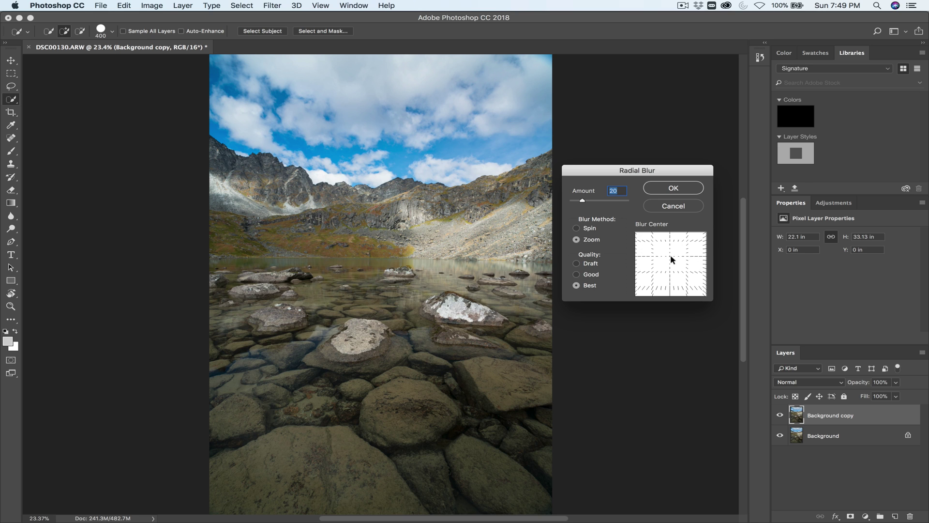
mouse_move(669, 254)
mouse_down()
mouse_move(654, 254)
mouse_move(670, 253)
mouse_up()
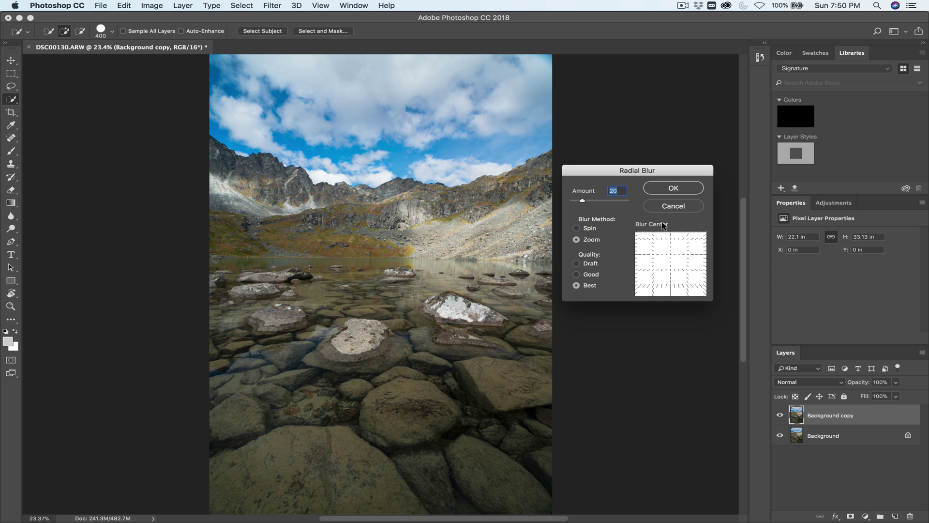
click(660, 187)
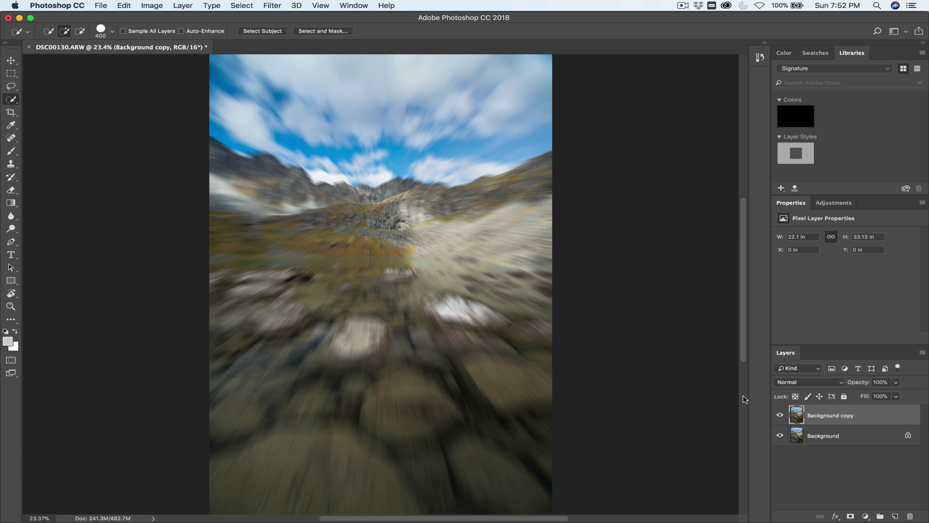
Duplicate the Background layer and move Background copy 2 to the top of the stack.
click(797, 437)
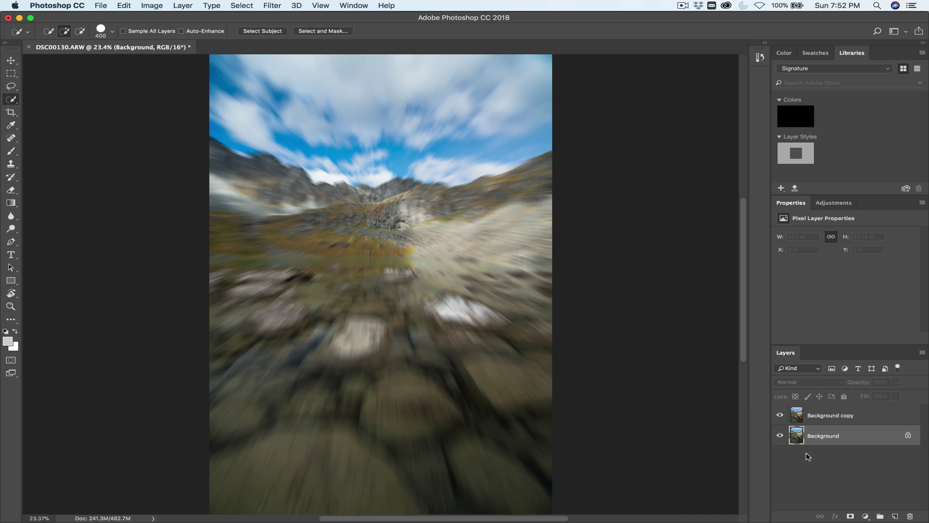
drag(799, 436, 895, 515)
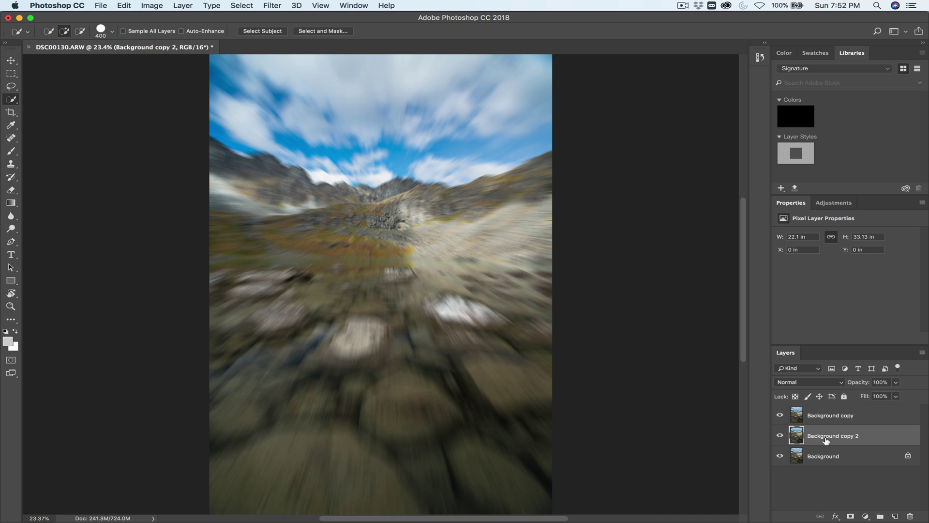
drag(800, 433, 798, 411)
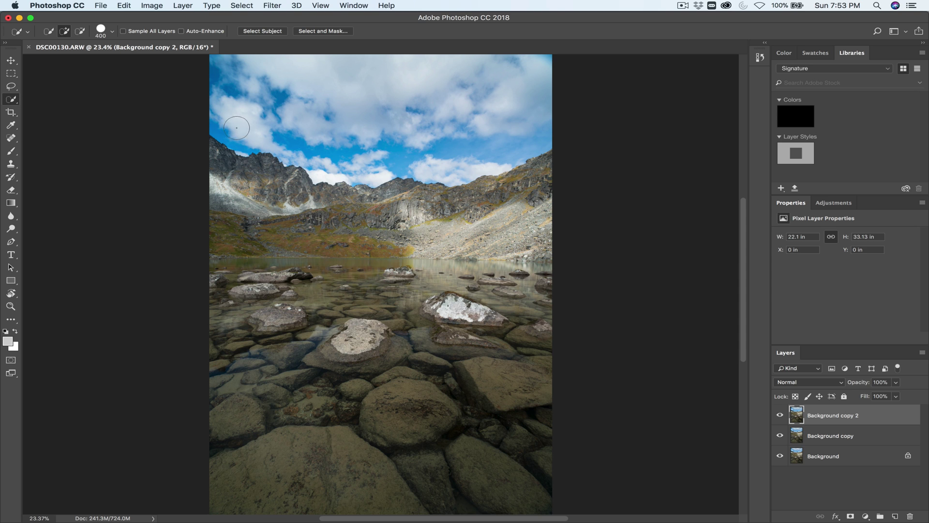
Select the sky, invert the selection, and add a layer mask to Background copy 2.
mouse_move(236, 103)
mouse_down()
mouse_move(264, 100)
mouse_move(321, 119)
mouse_up()
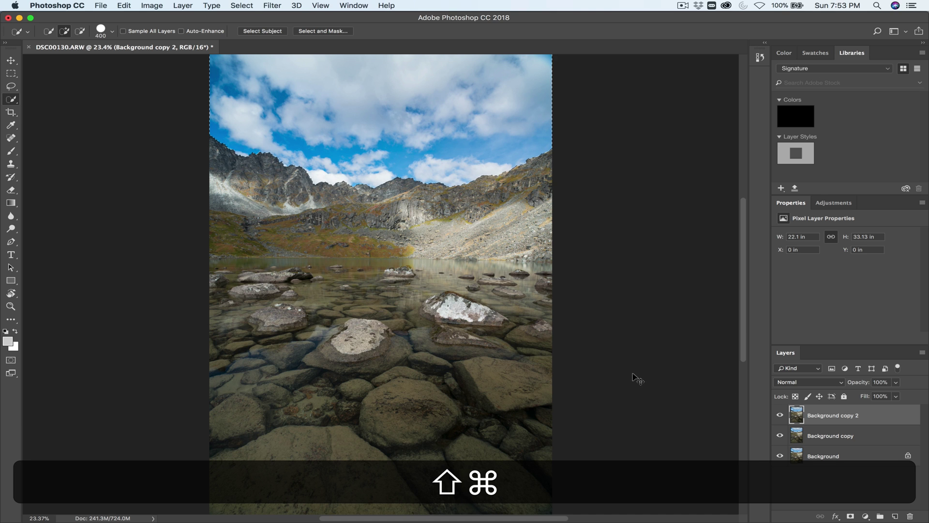
key(shift+super+i)
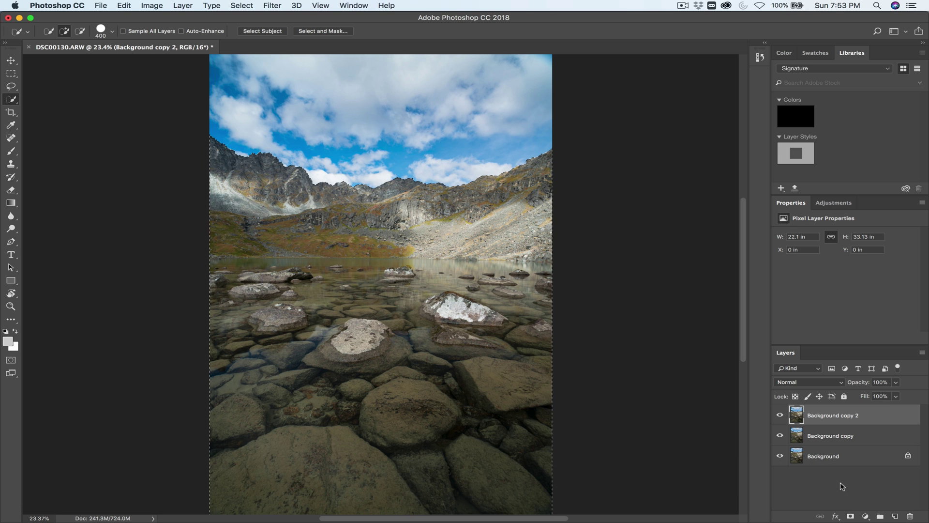
click(850, 515)
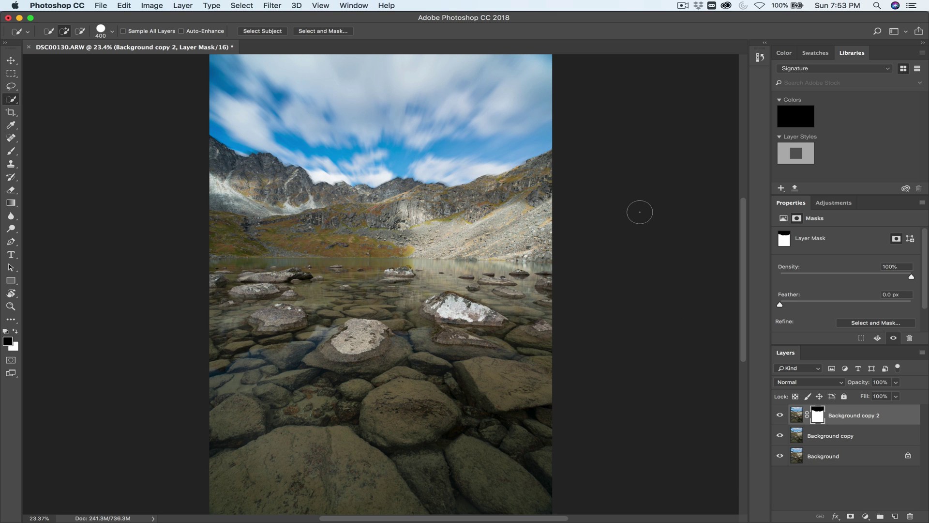
Inspect the mask along the mountain ridge at 100%, refit the image, and select Background copy.
key(super+plus)
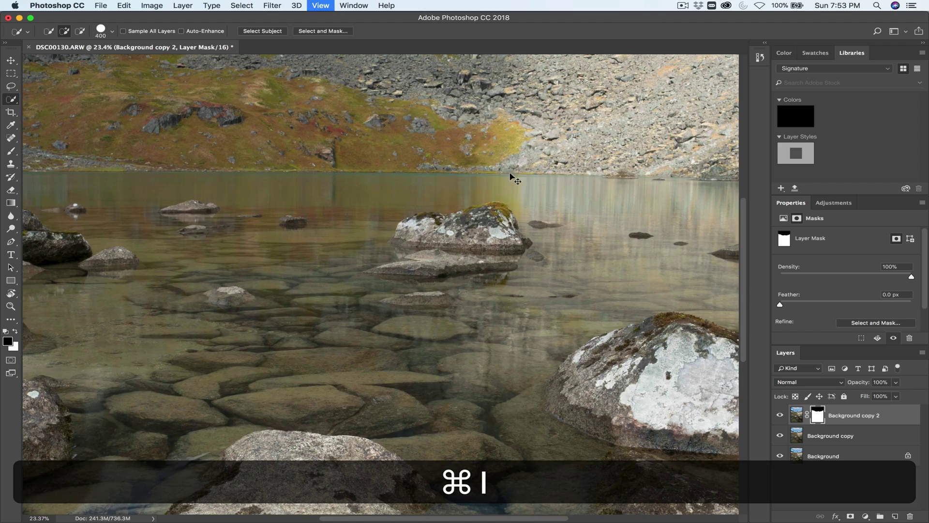
drag(528, 155, 540, 391)
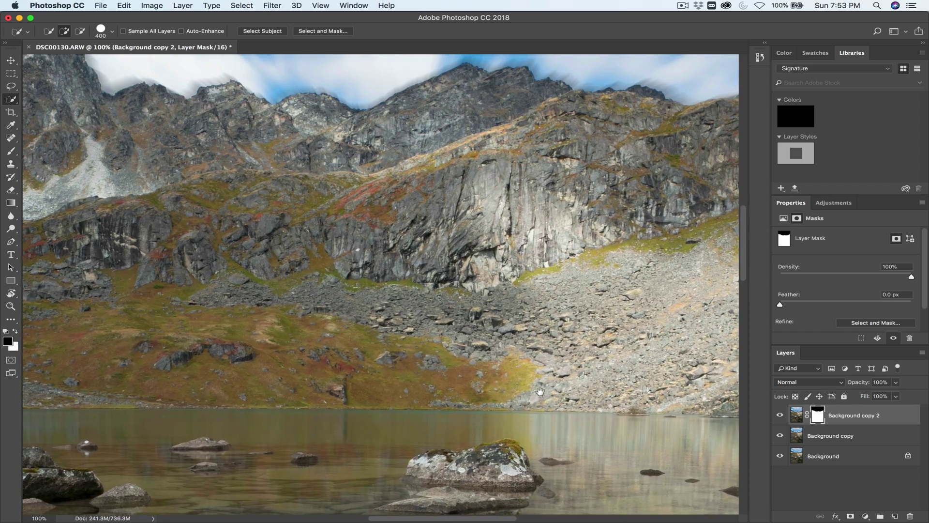
drag(519, 133, 539, 217)
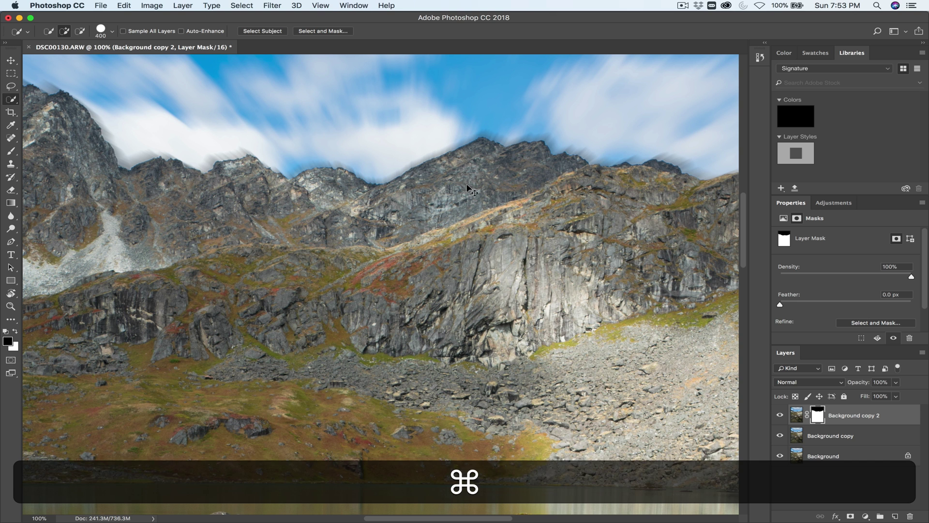
key(super+0)
click(830, 436)
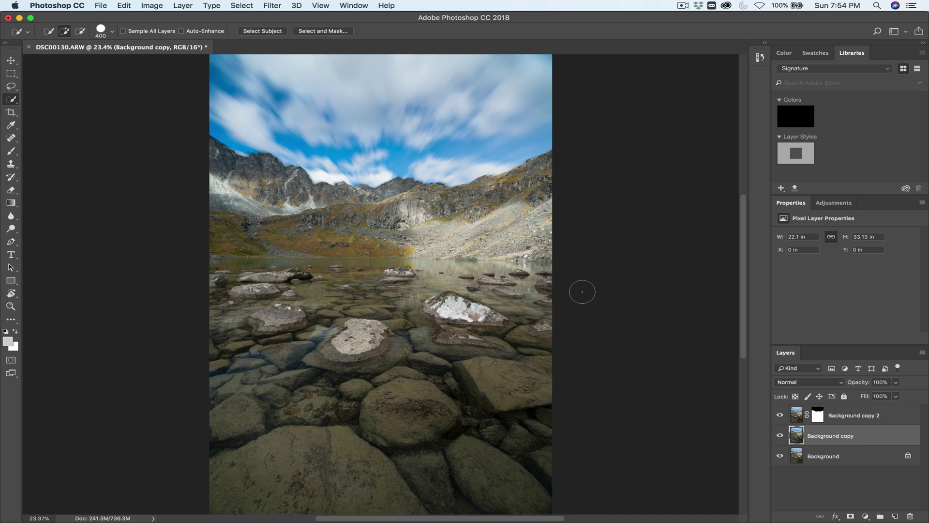
Select the entire canvas of the blurred Background copy layer and zoom out for working room.
click(238, 5)
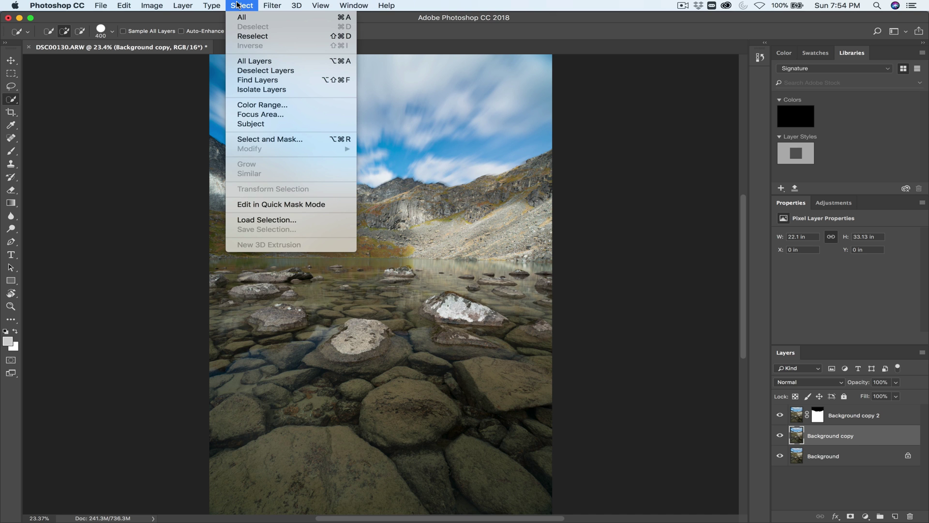
click(241, 17)
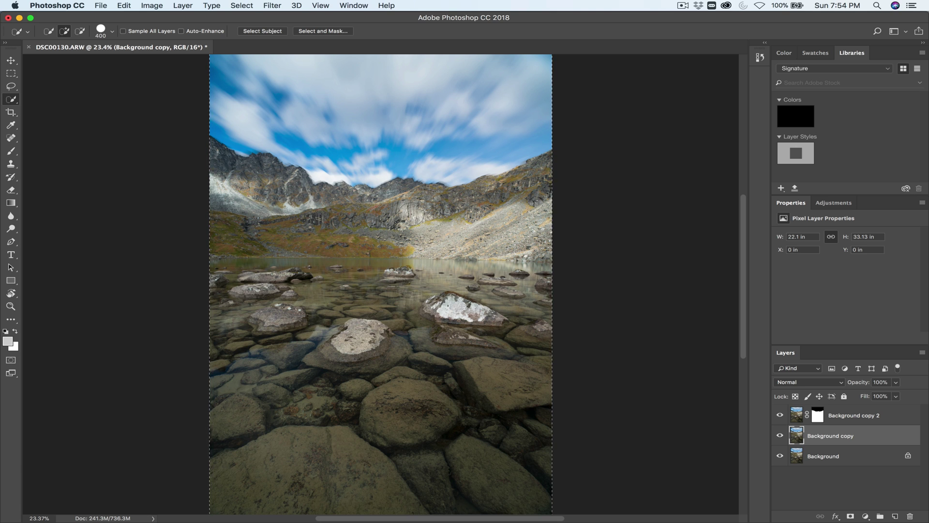
key(super+minus)
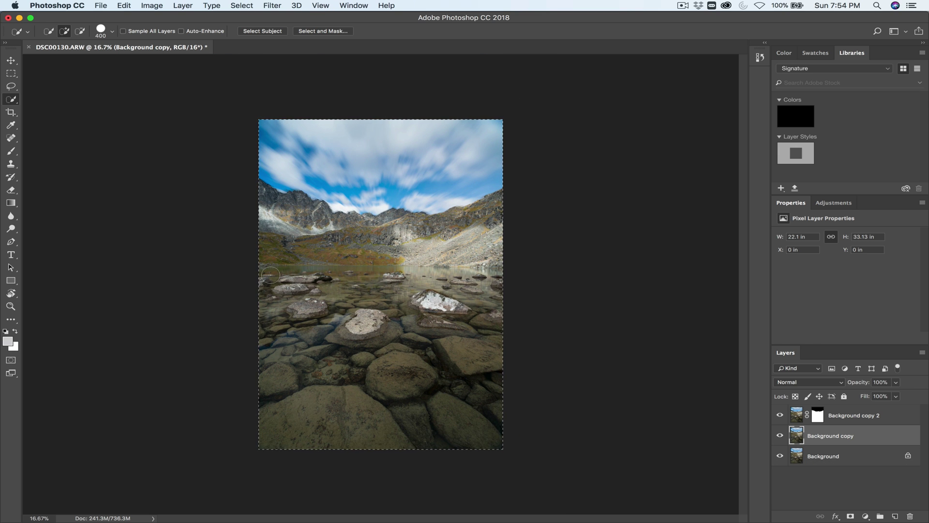
Free-transform the blurred Background copy layer, stretching it vertically to H 103.53%, and commit.
click(124, 6)
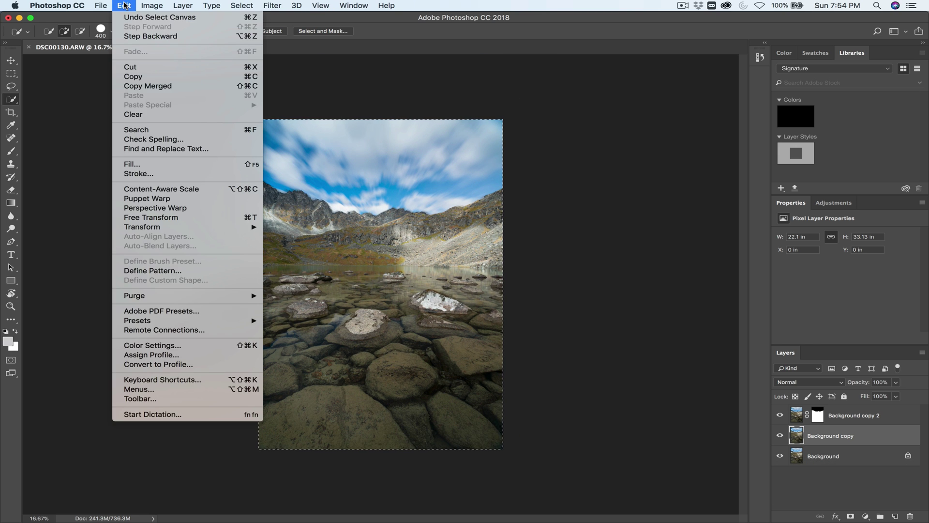
click(158, 217)
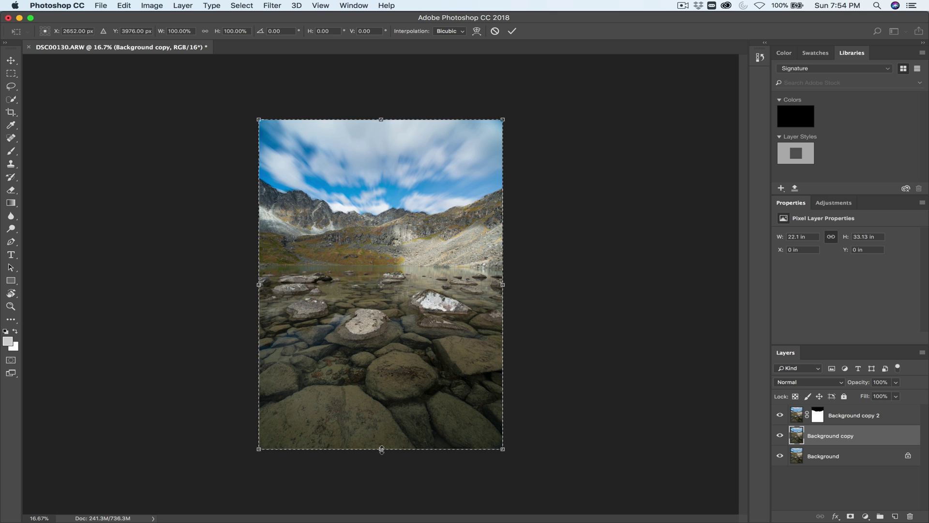
key(shift)
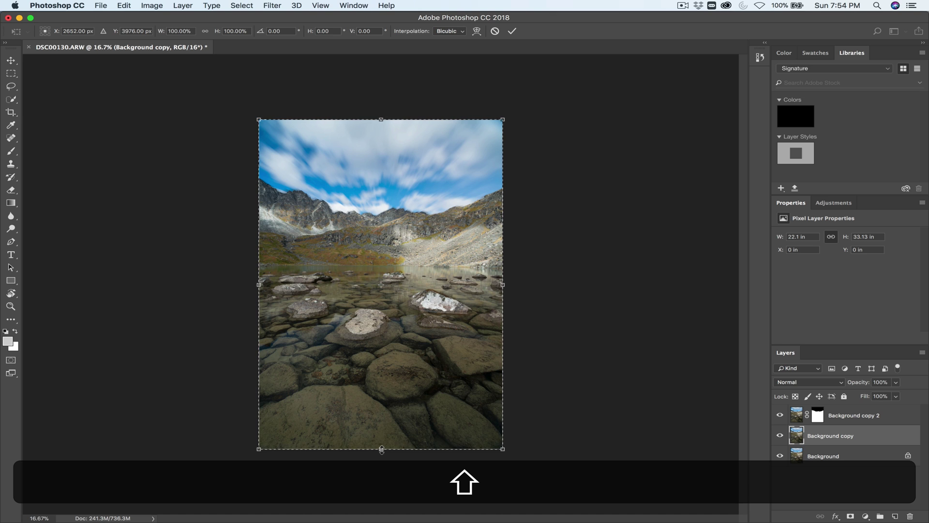
drag(382, 449, 381, 460)
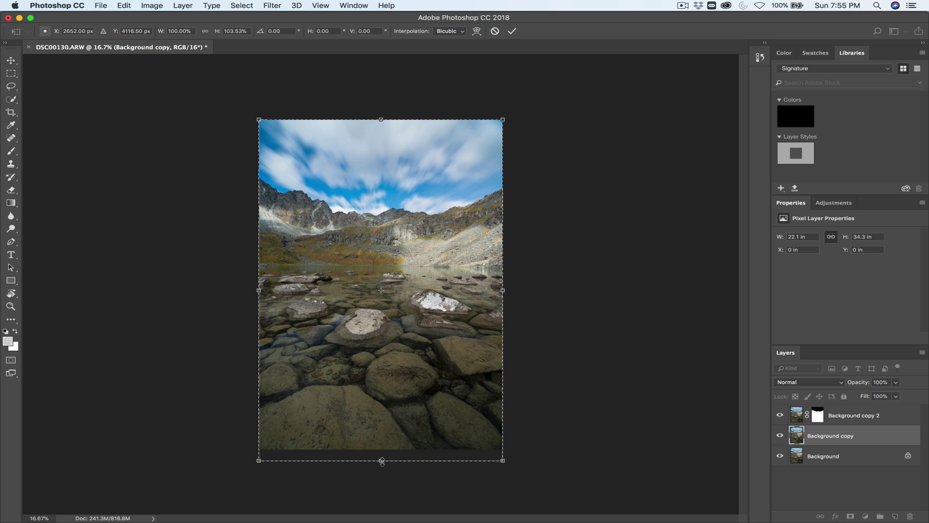
key(Return)
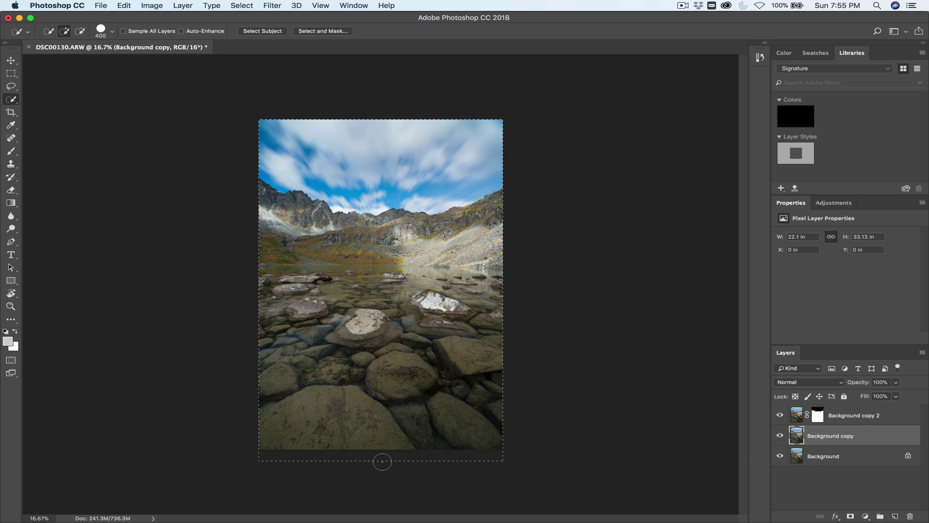
Inspect the cliffs, peaks and ridge at 100%, then pick the Spot Healing Brush and fit the image.
key(super+1)
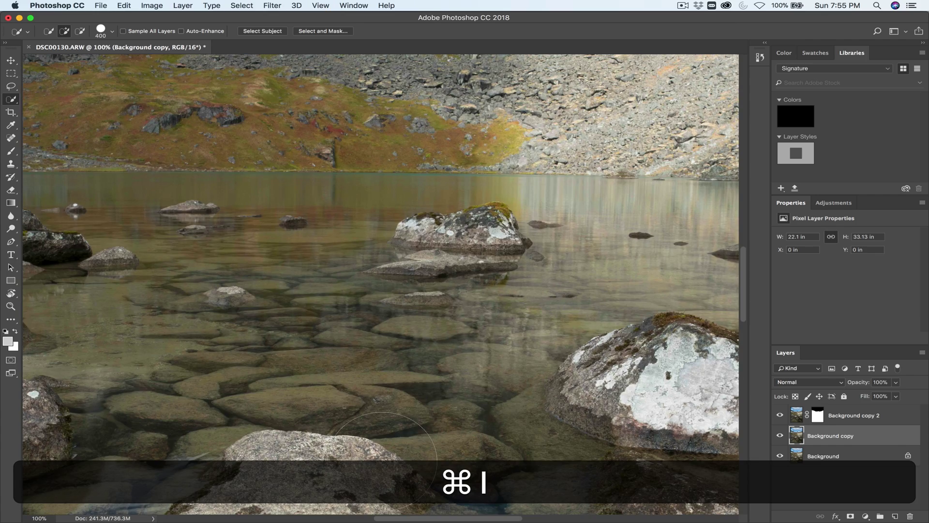
drag(387, 276, 535, 388)
drag(413, 327, 245, 360)
drag(516, 300, 381, 314)
mouse_move(651, 302)
mouse_down()
mouse_move(516, 310)
mouse_move(707, 300)
mouse_up()
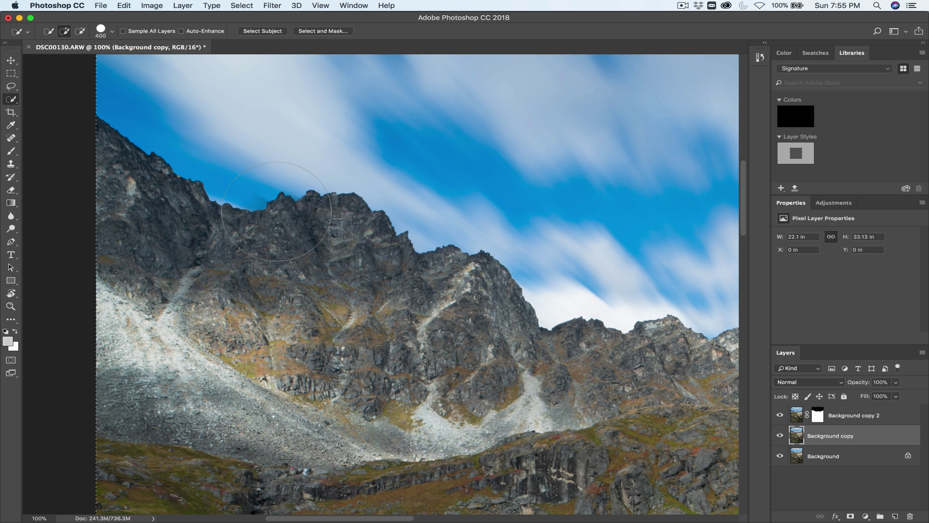
key(j)
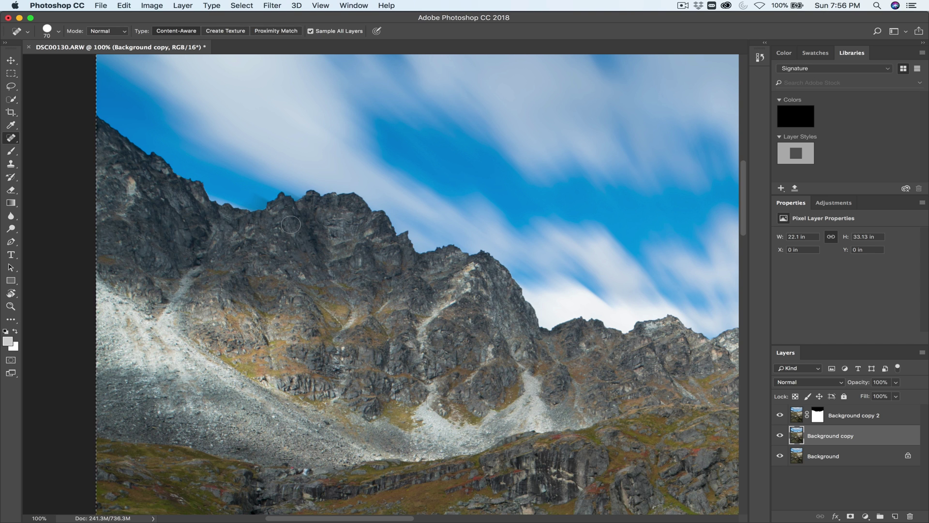
key(super+0)
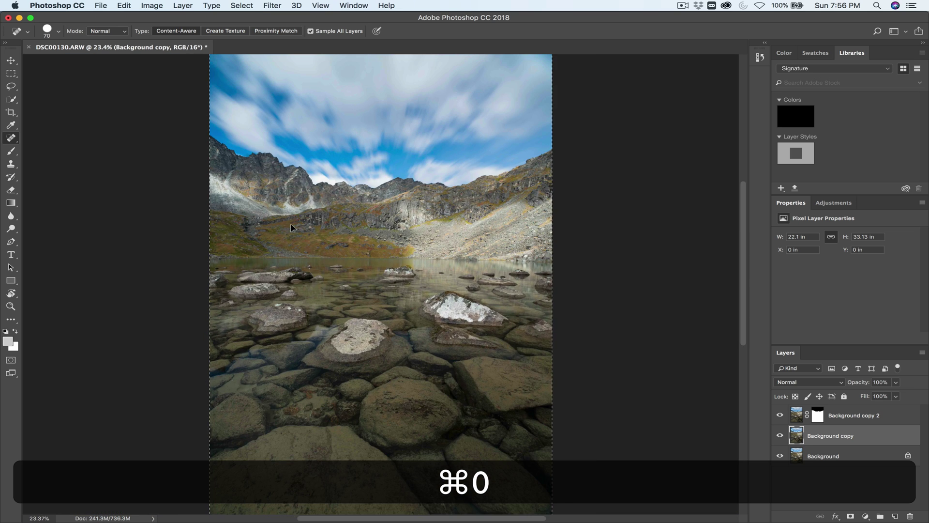
Stretch the Background copy layer further downward to H 106.22% and commit the transform.
click(124, 5)
click(154, 217)
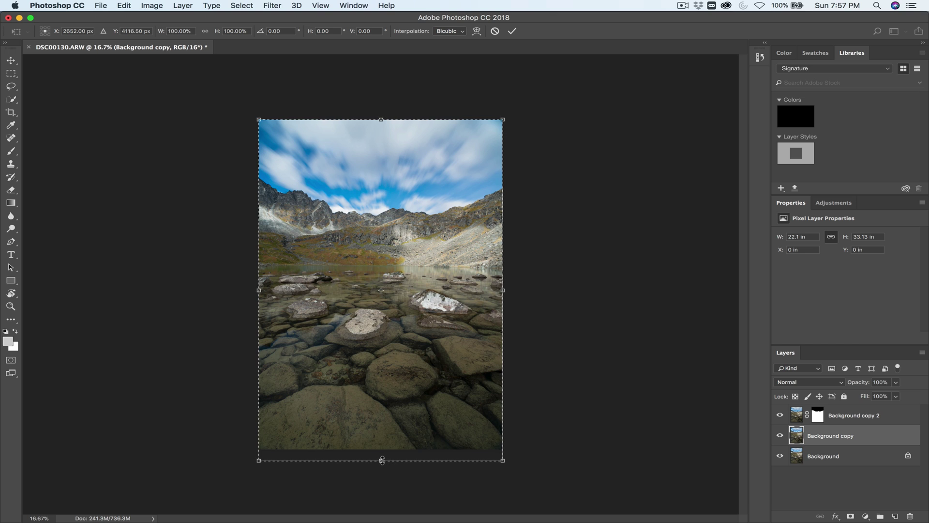
key(shift)
drag(382, 459, 387, 481)
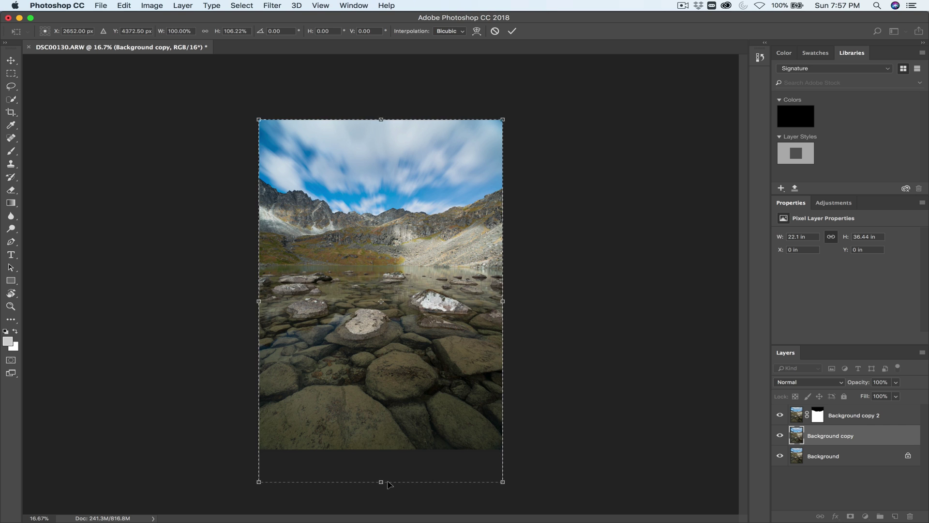
key(Return)
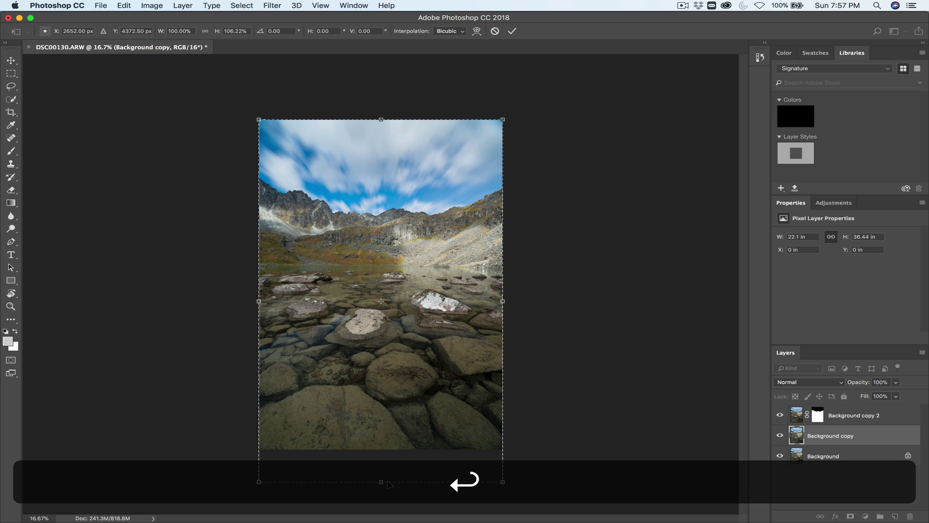
With Spot Healing active, inspect the stretched sky and right-hand ridge at 100%, then fit the image.
key(j)
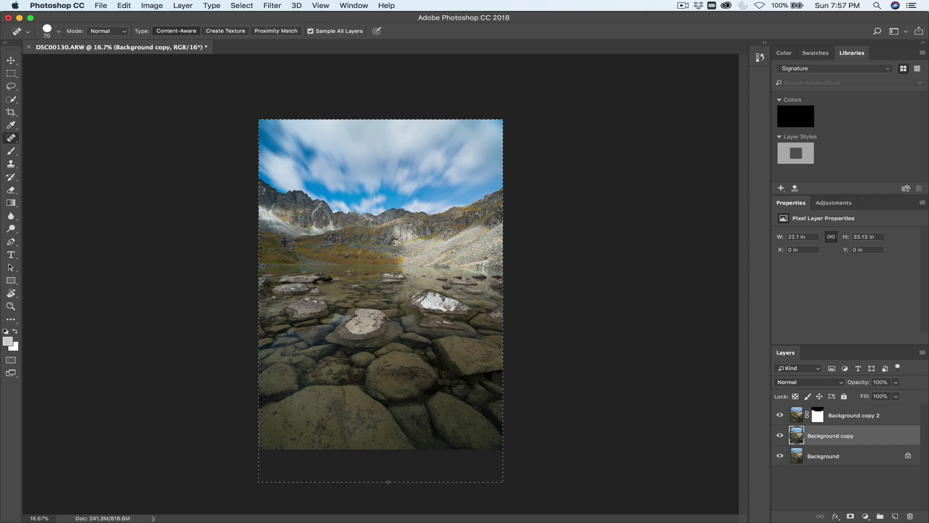
key(super+1)
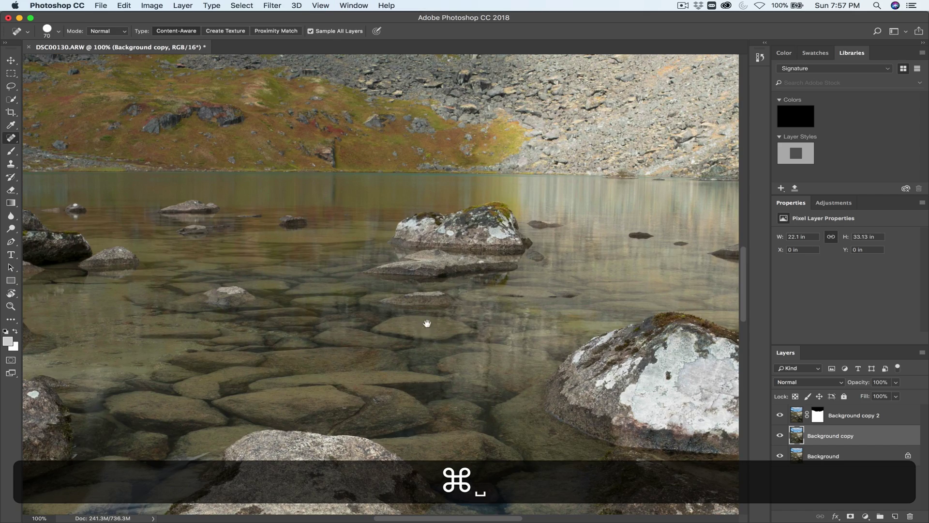
drag(410, 130, 318, 344)
drag(586, 355, 450, 359)
mouse_move(607, 366)
mouse_down()
mouse_move(305, 379)
mouse_move(574, 383)
mouse_up()
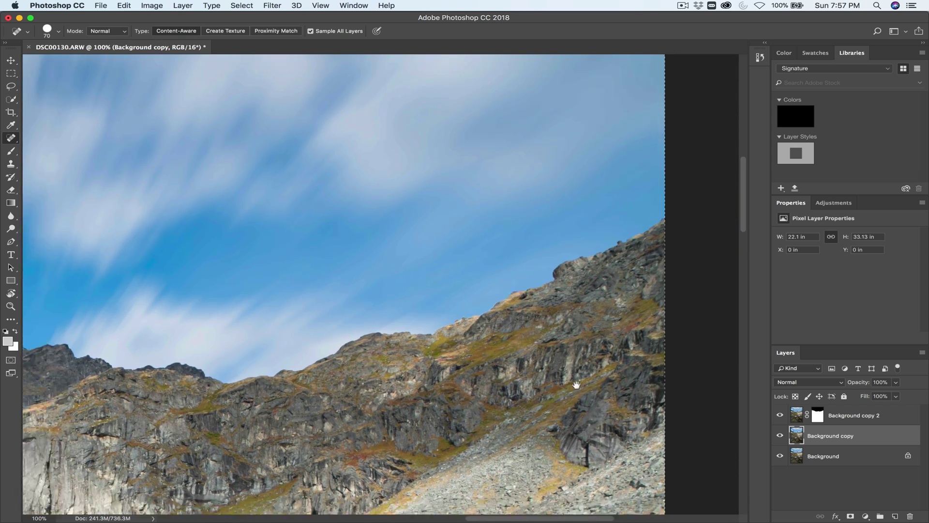
drag(388, 373, 561, 370)
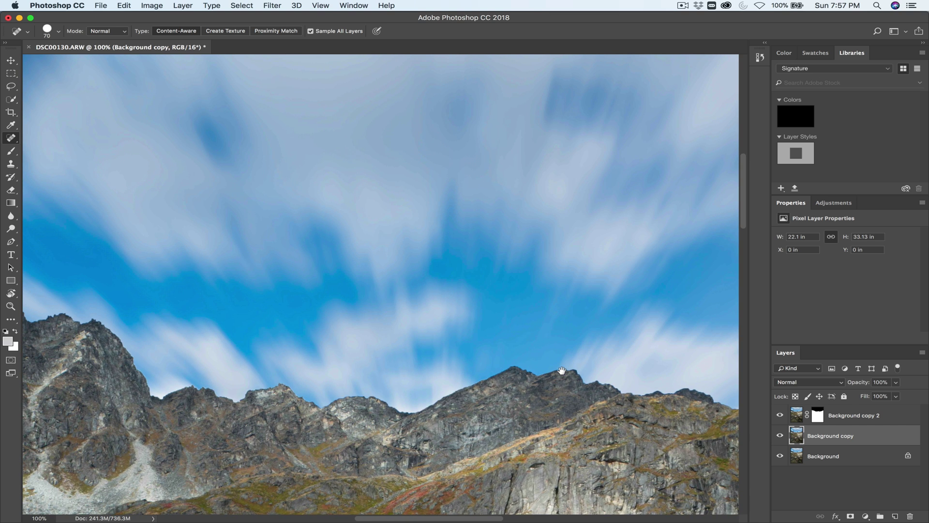
key(super+0)
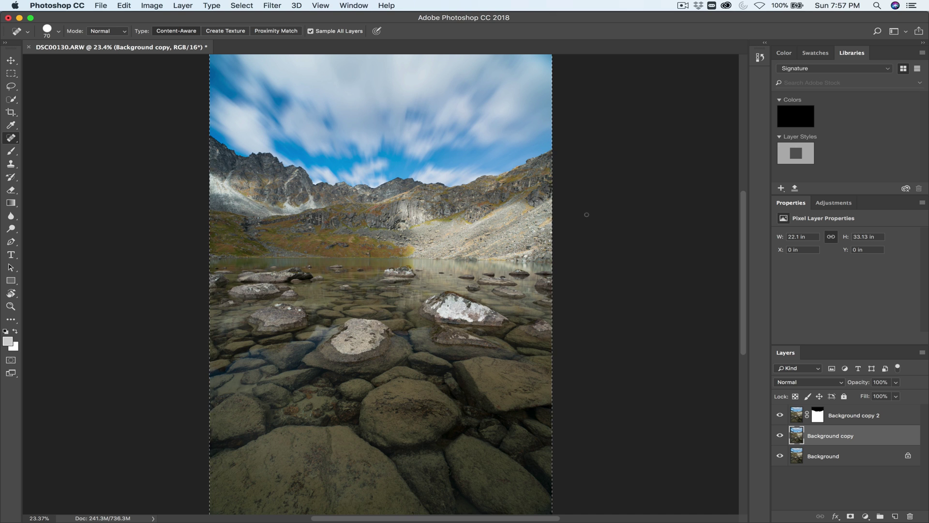
click(183, 5)
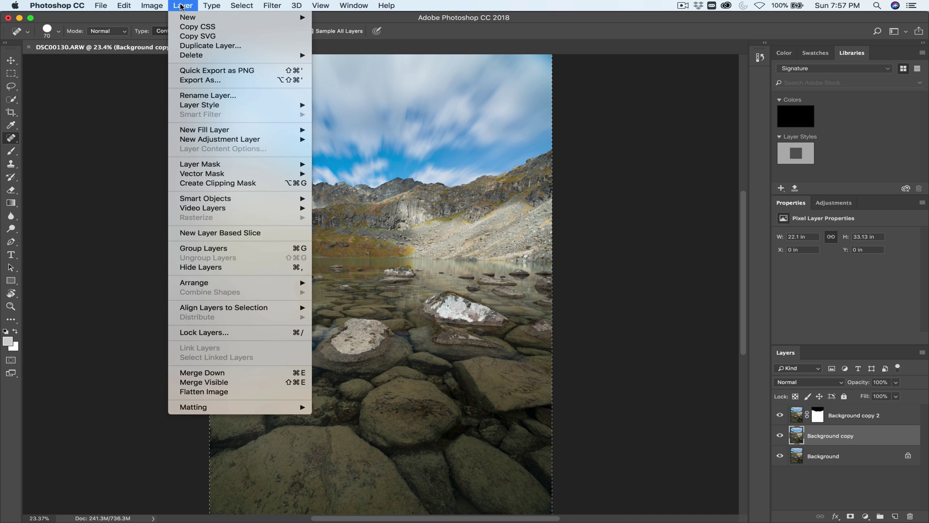
Flatten the image, deselect, and save it as DSC00130-Edit.tif.
click(216, 395)
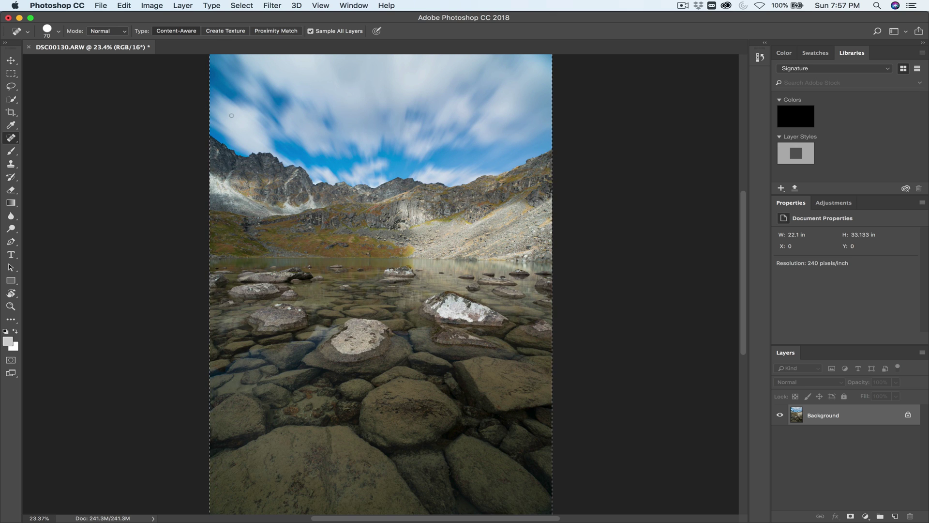
click(242, 6)
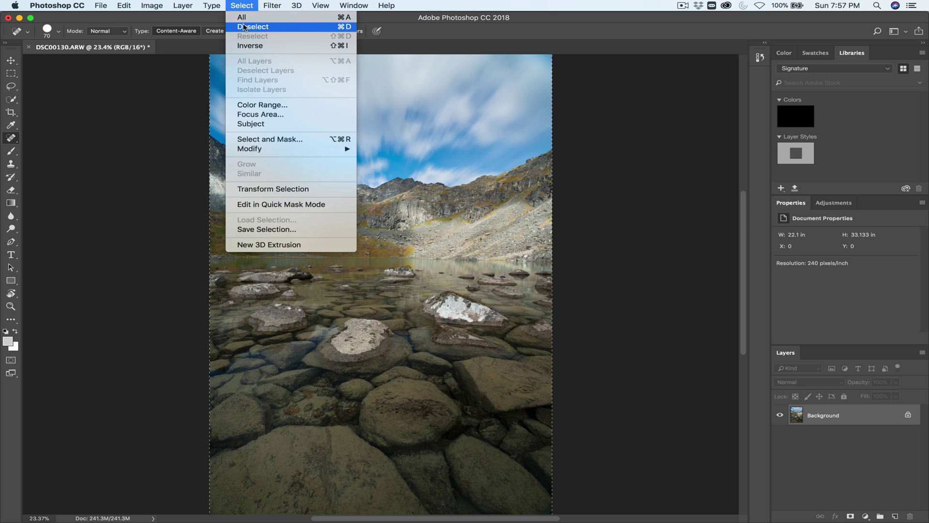
click(244, 26)
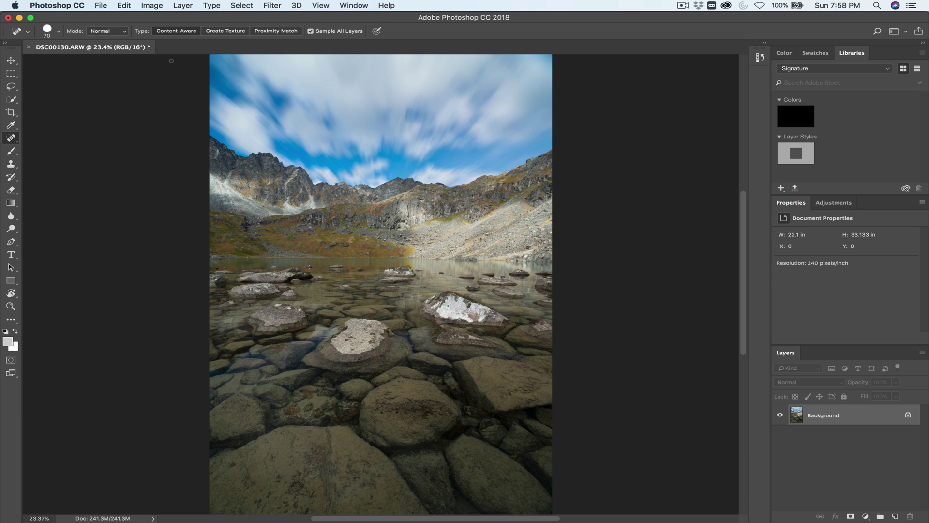
click(101, 6)
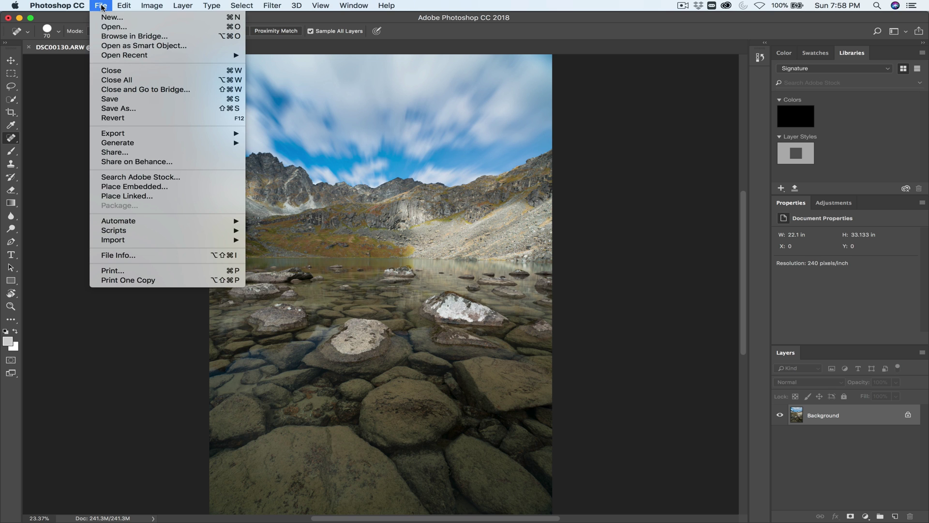
click(117, 99)
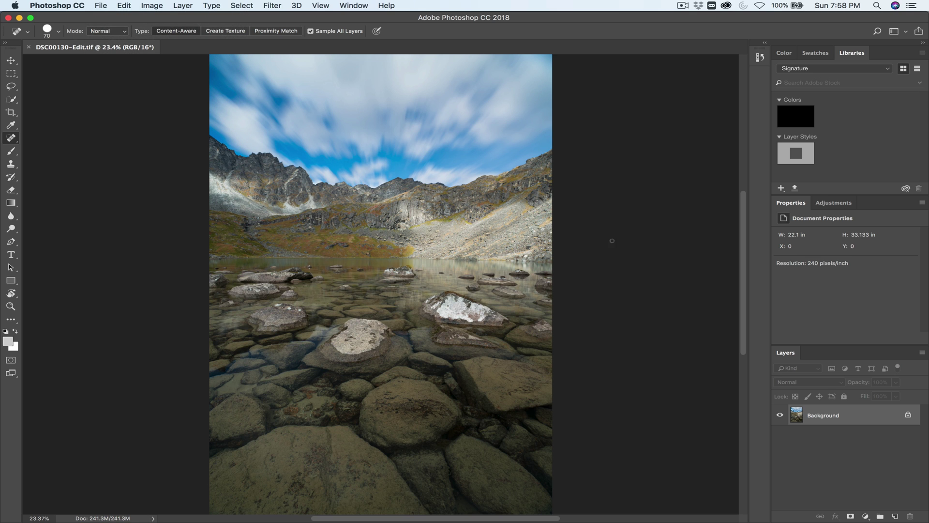
Switch to Lightroom's Library grid and land on the edited streaky-sky photo.
key(super+Tab)
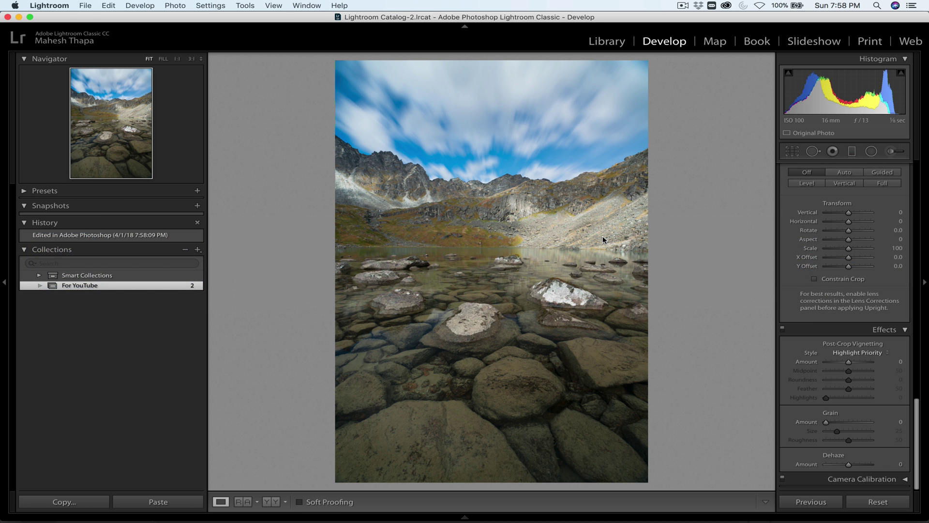
key(g)
key(Right)
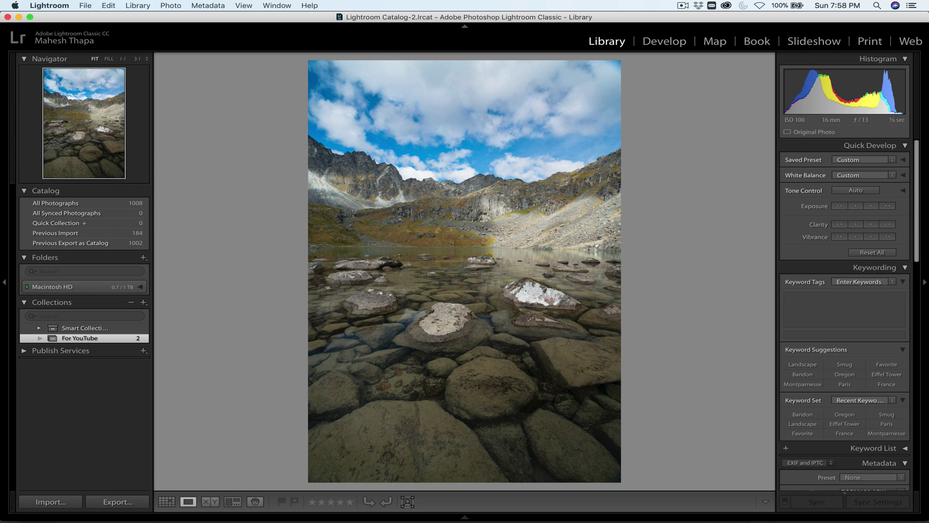
key(Left)
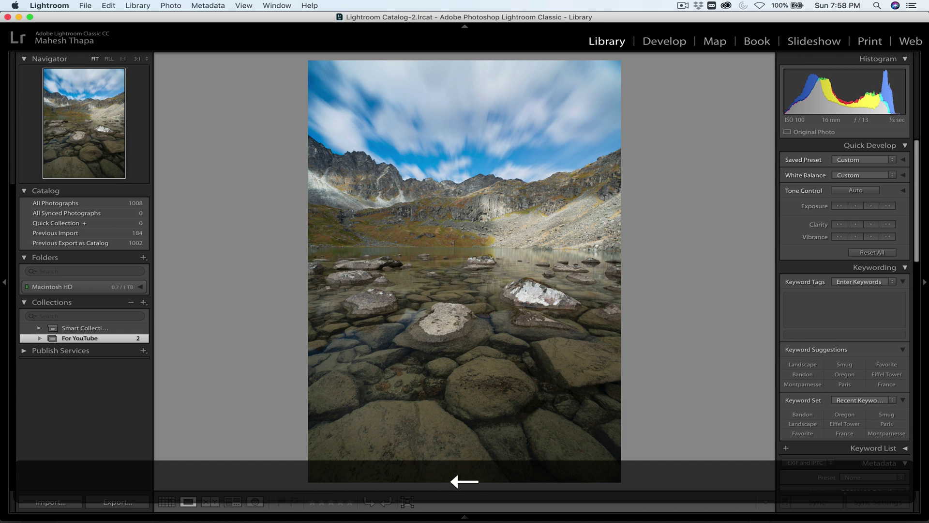